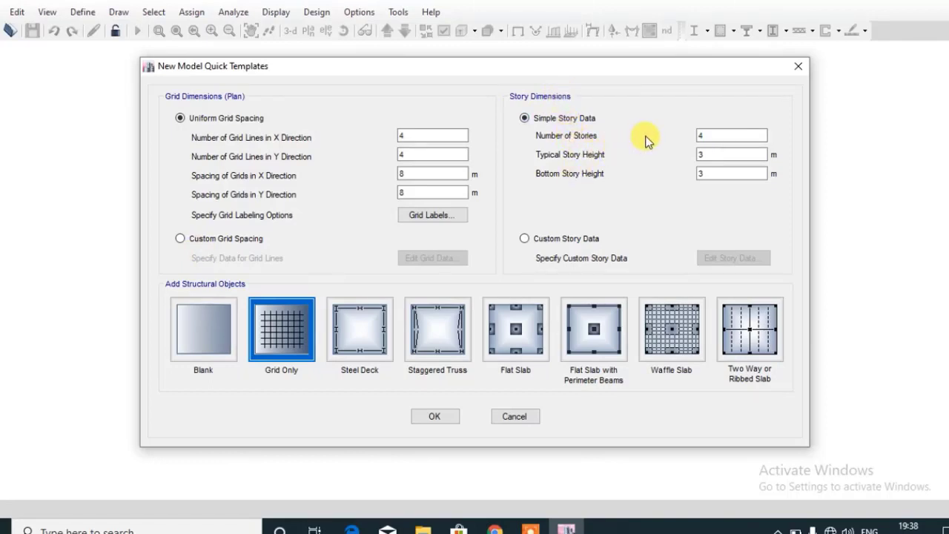
# - Create a grid-only model with 4 by 4 grid lines at 8 m spacing and four stories, each 3 m high
pyautogui.click(750, 137)
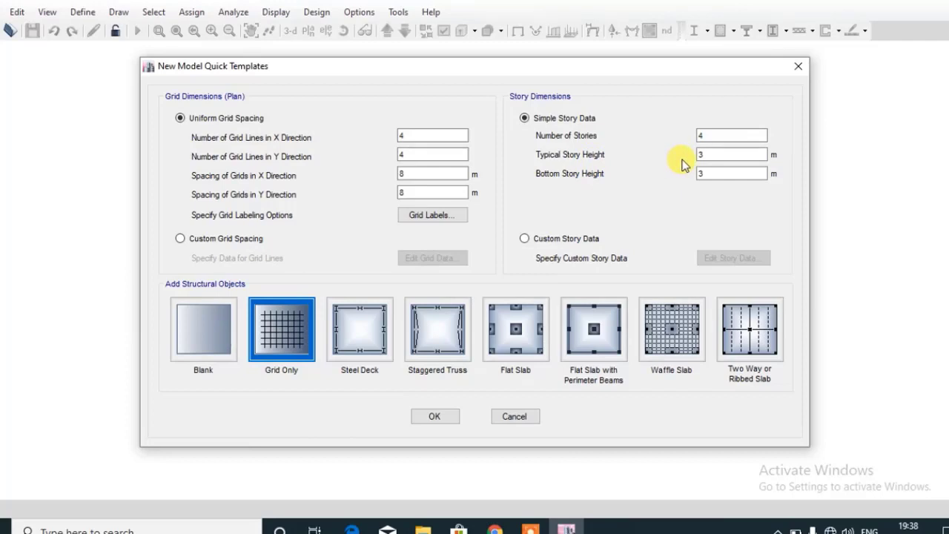
pyautogui.click(757, 152)
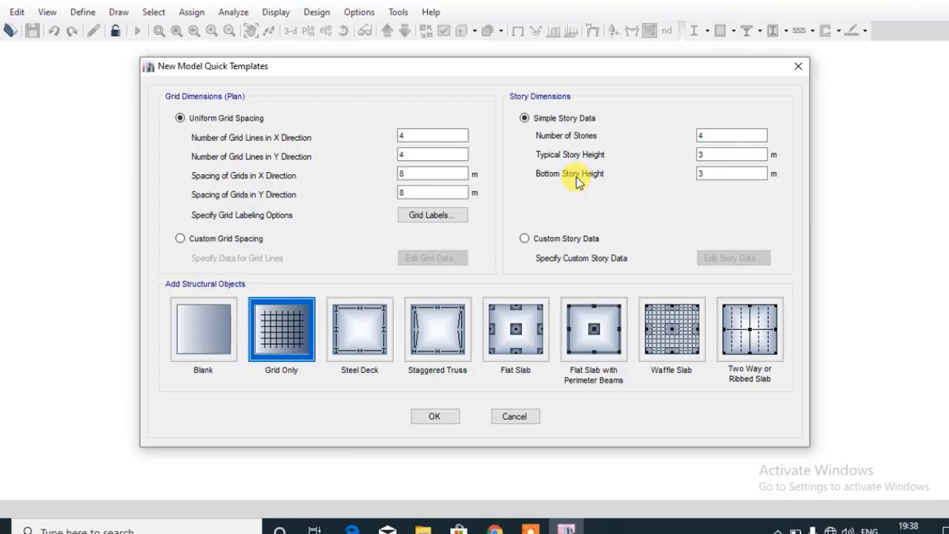
pyautogui.click(698, 181)
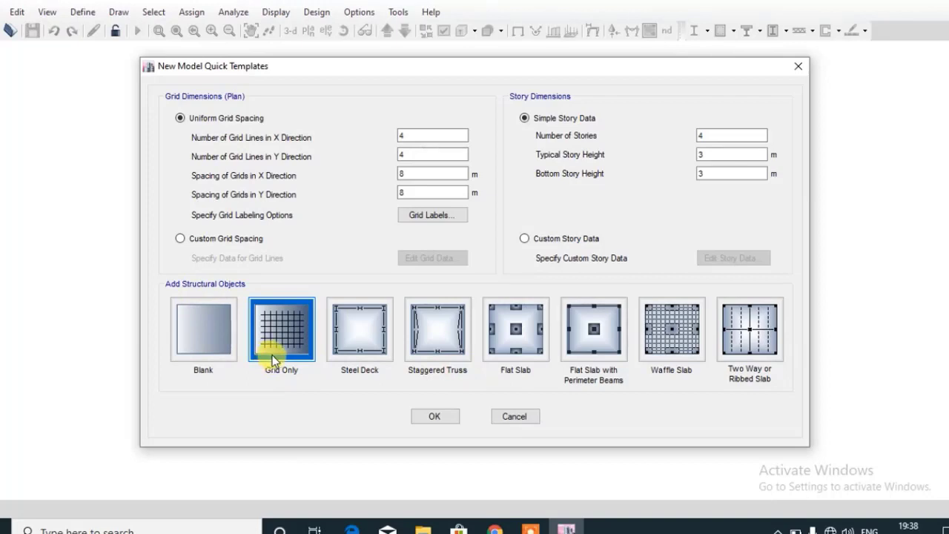
pyautogui.click(422, 418)
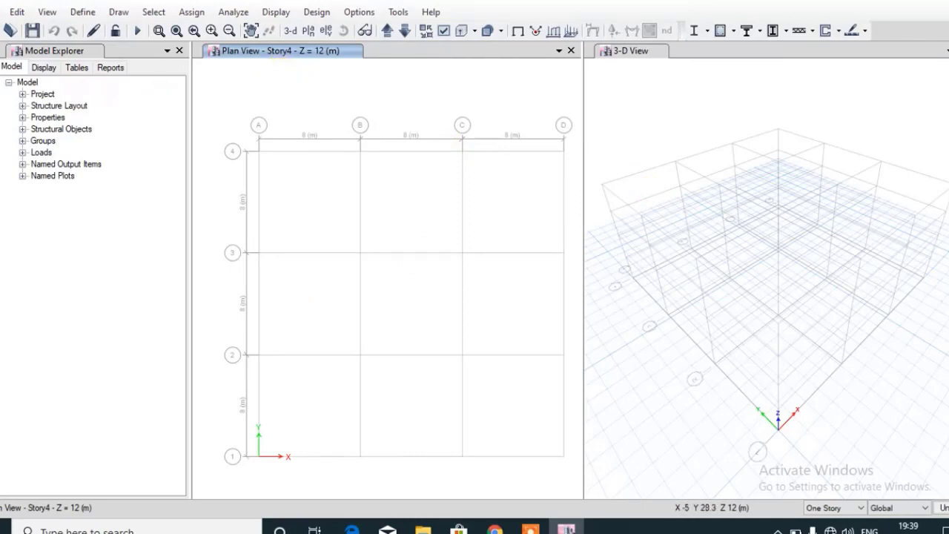
pyautogui.click(3, 12)
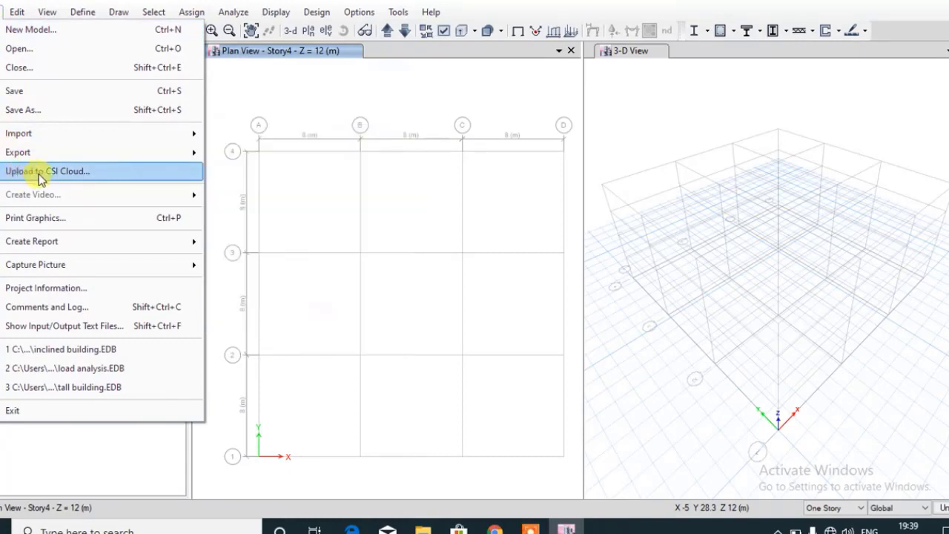
pyautogui.moveTo(195, 96); pyautogui.dragTo(239, 113)
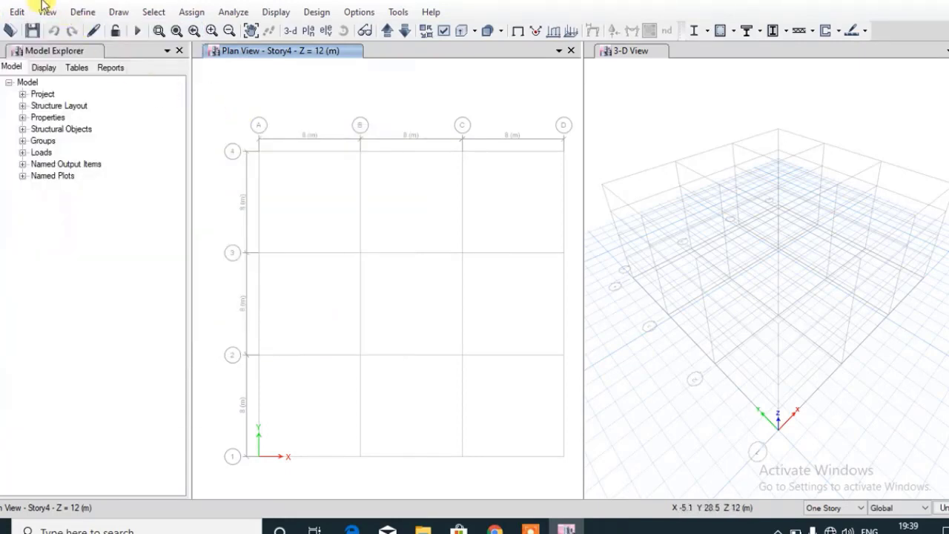
pyautogui.click(17, 12)
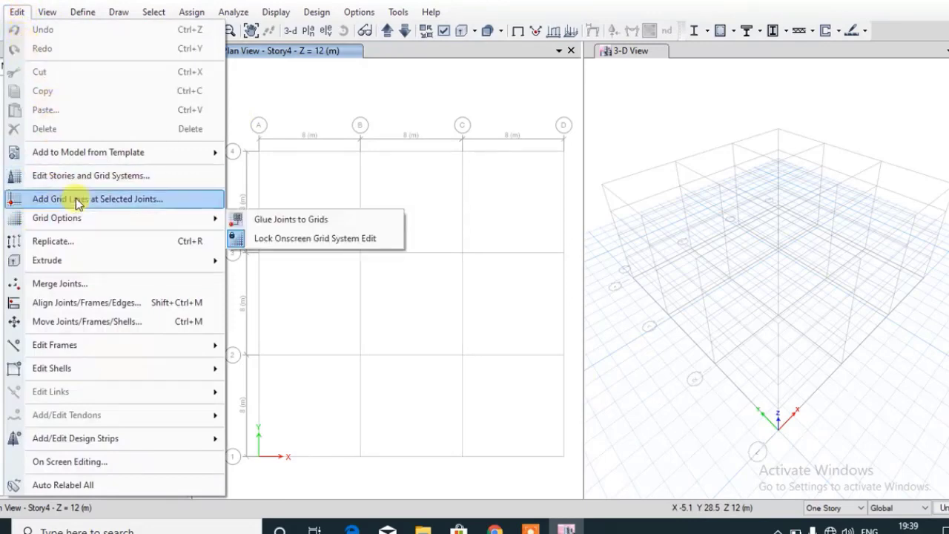
pyautogui.click(289, 85)
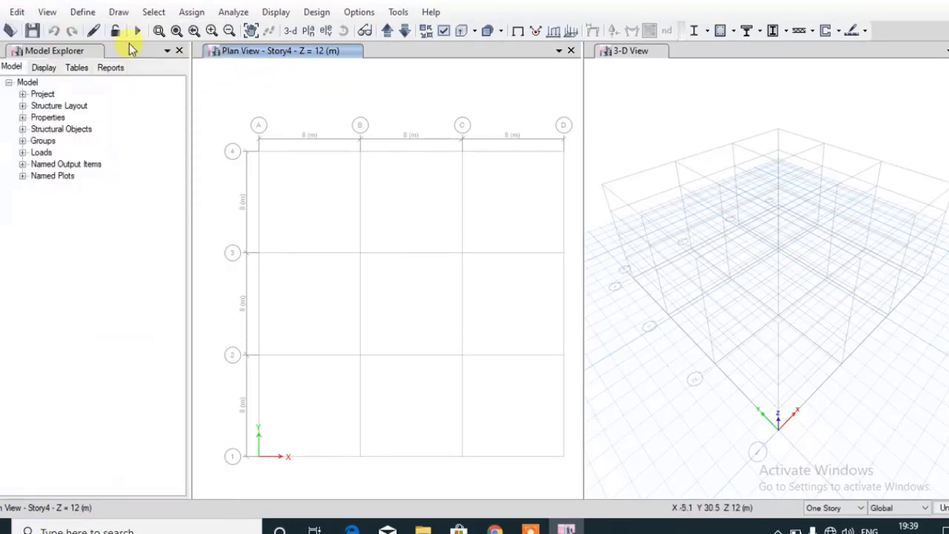
pyautogui.click(48, 14)
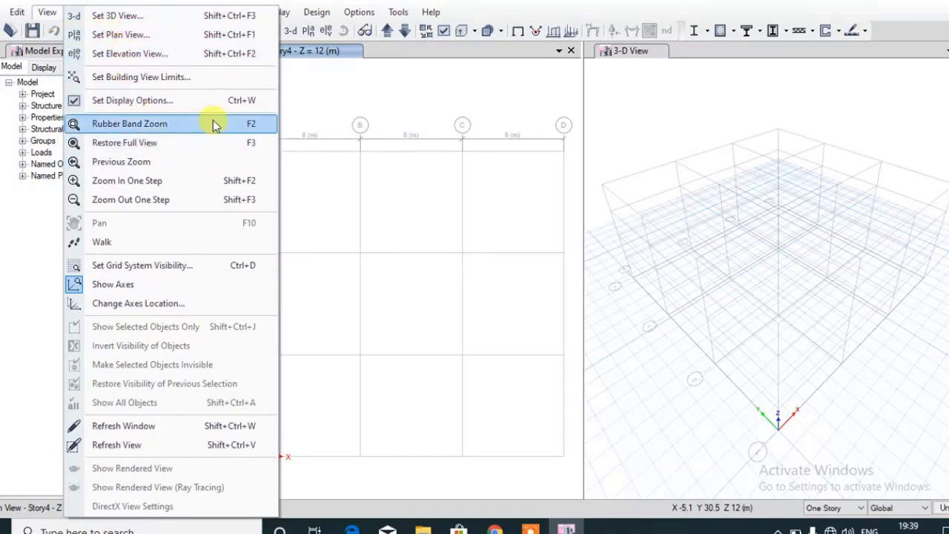
pyautogui.click(317, 95)
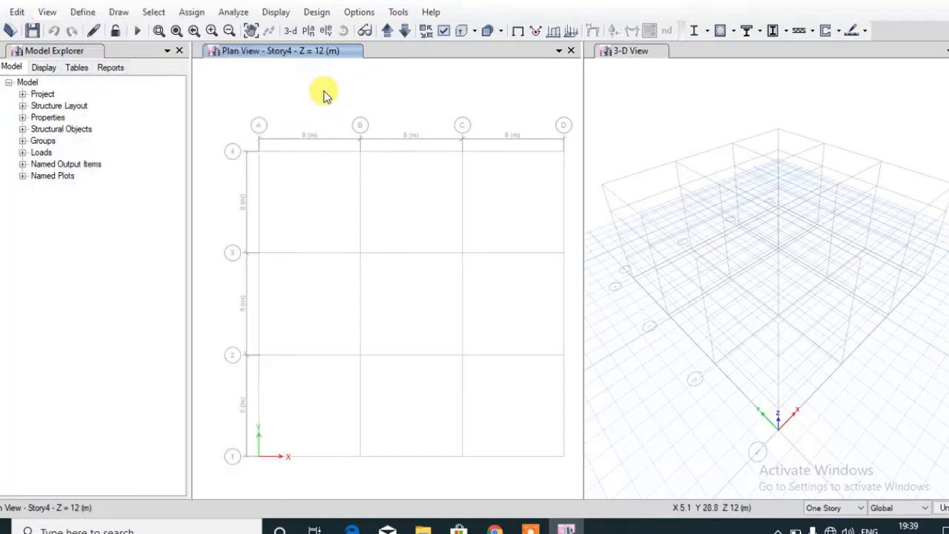
pyautogui.click(157, 14)
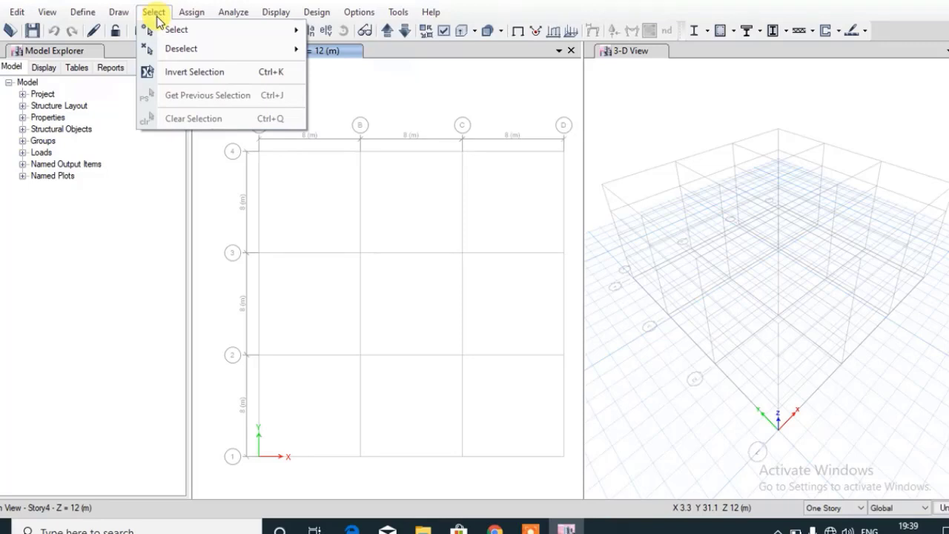
pyautogui.moveTo(120, 20)
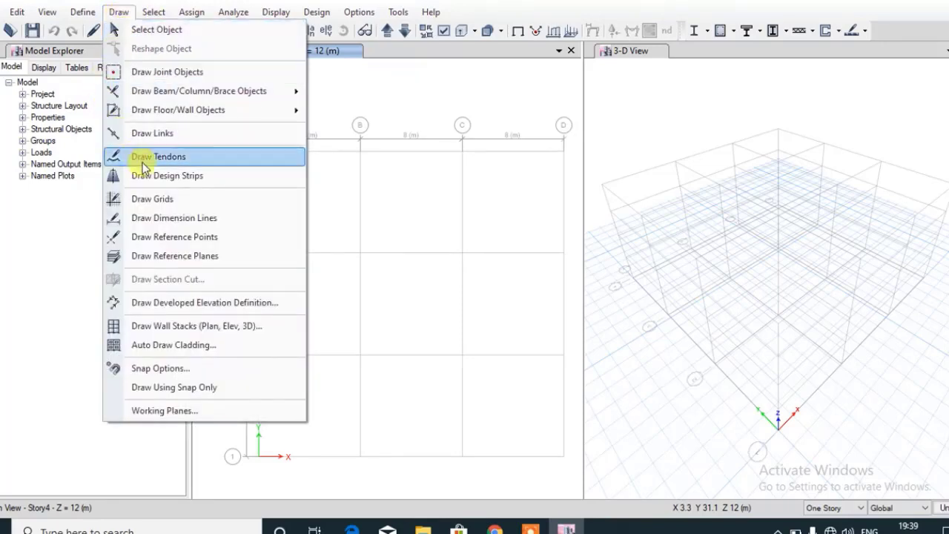
pyautogui.moveTo(187, 15)
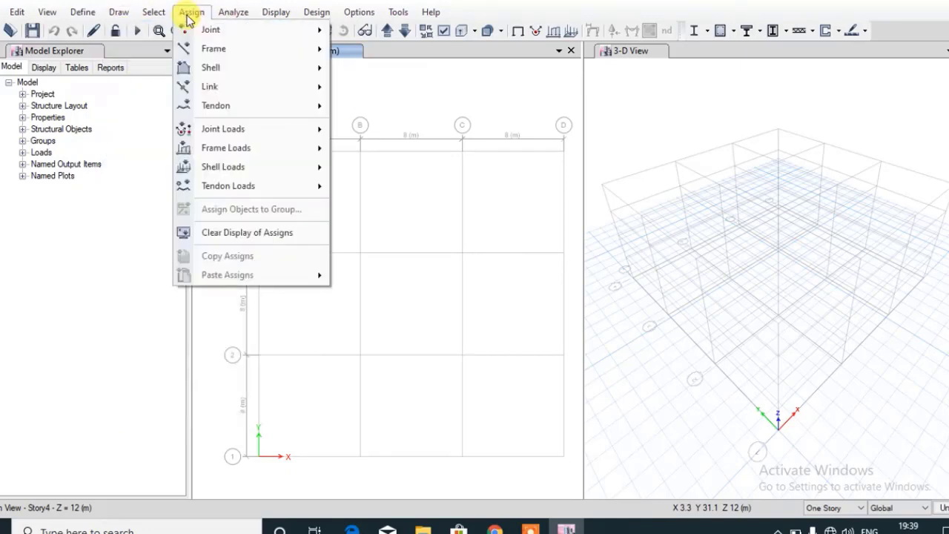
pyautogui.moveTo(189, 55)
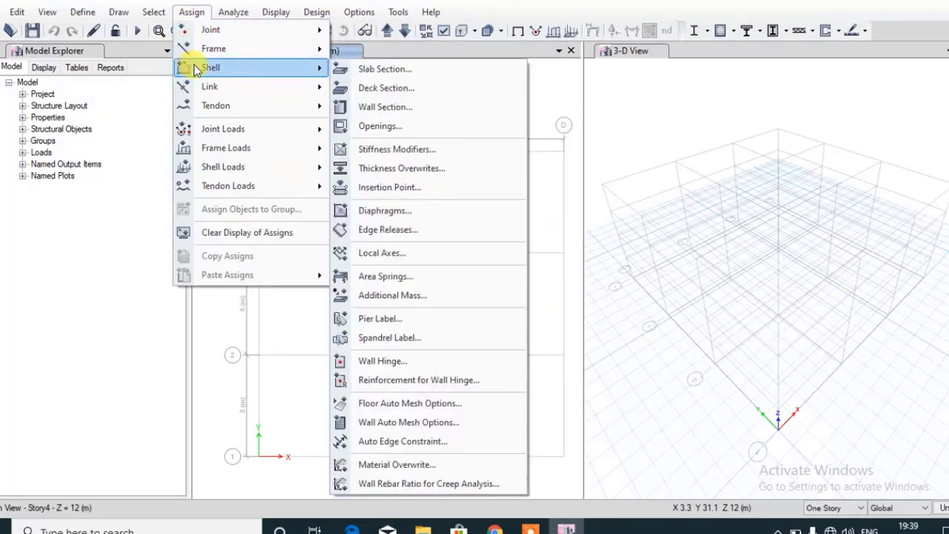
pyautogui.click(194, 12)
pyautogui.click(226, 12)
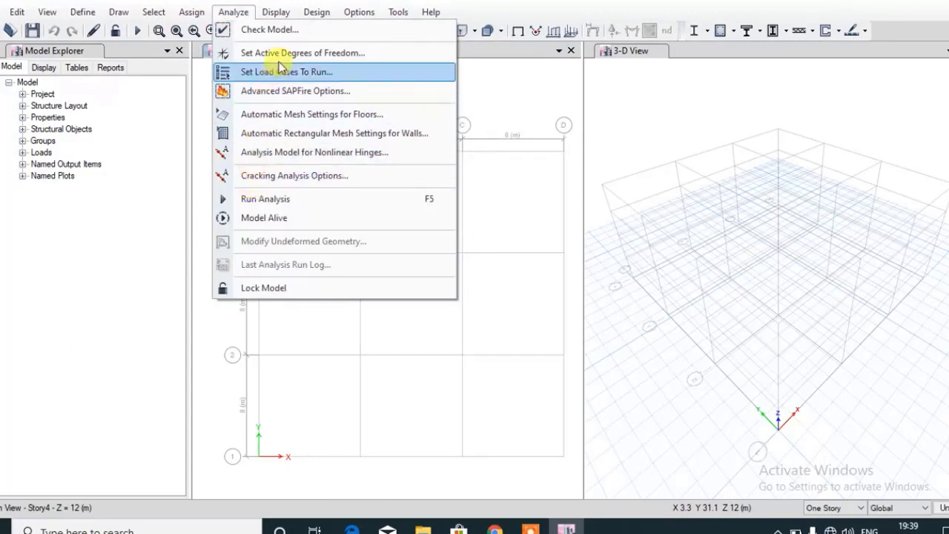
pyautogui.click(278, 13)
pyautogui.click(280, 14)
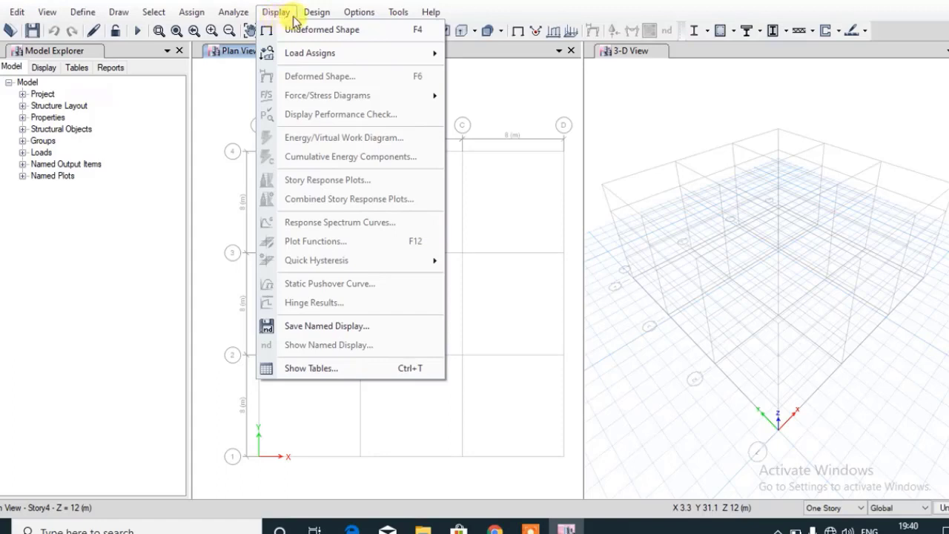
pyautogui.moveTo(310, 18)
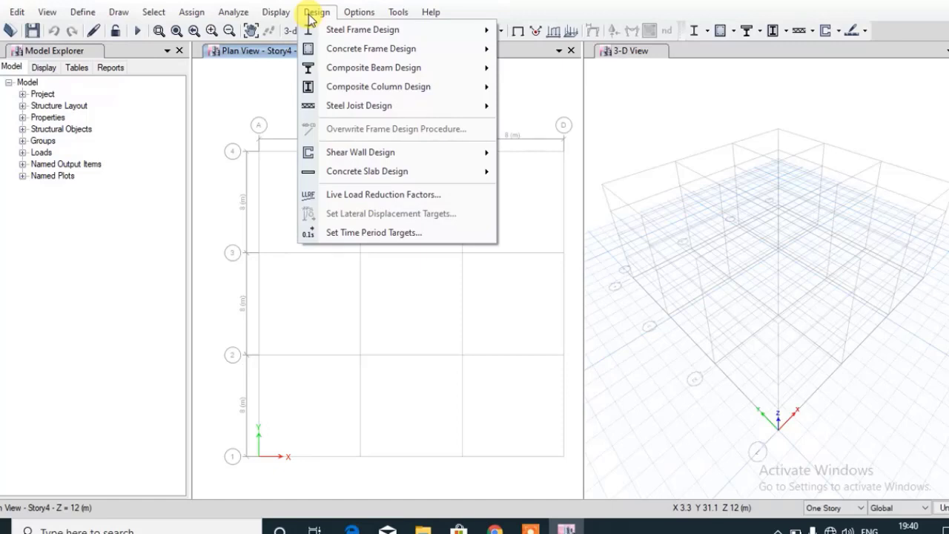
pyautogui.moveTo(358, 16)
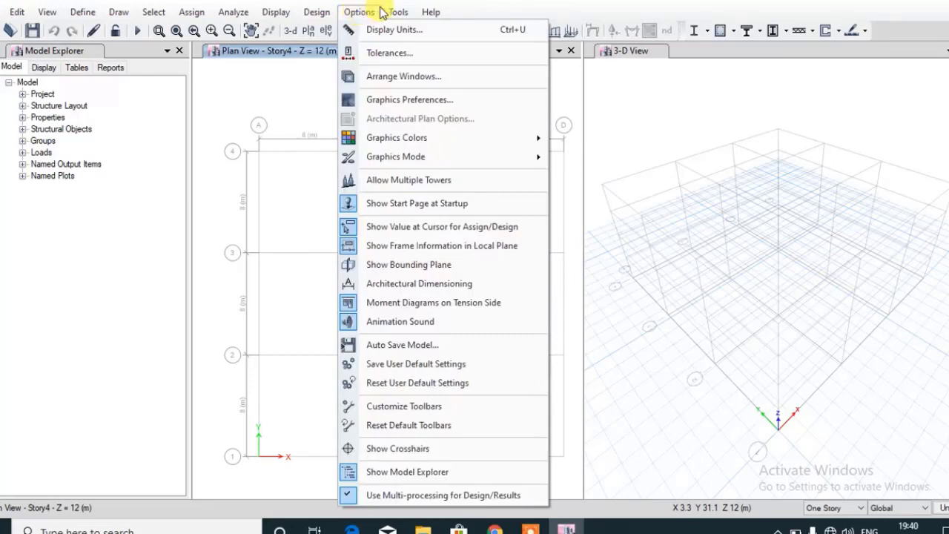
pyautogui.moveTo(389, 15)
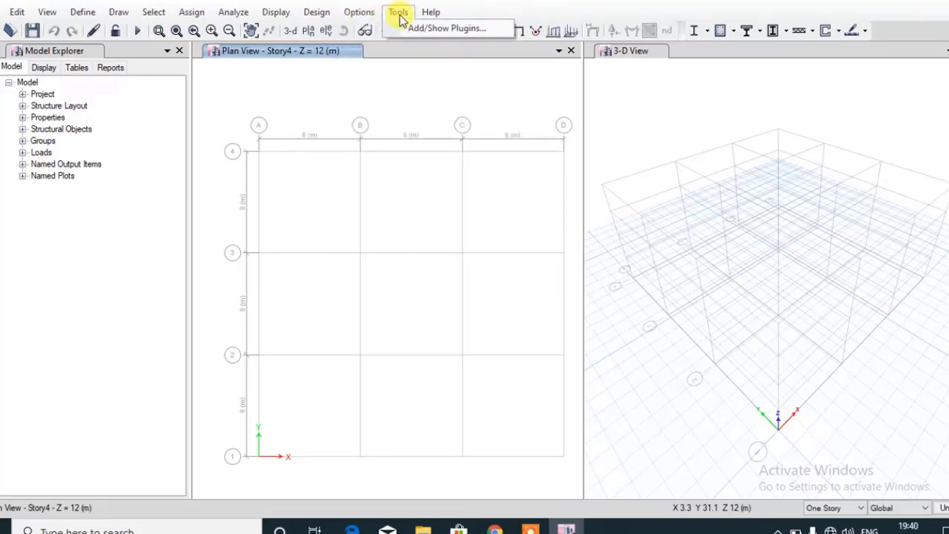
pyautogui.moveTo(427, 16)
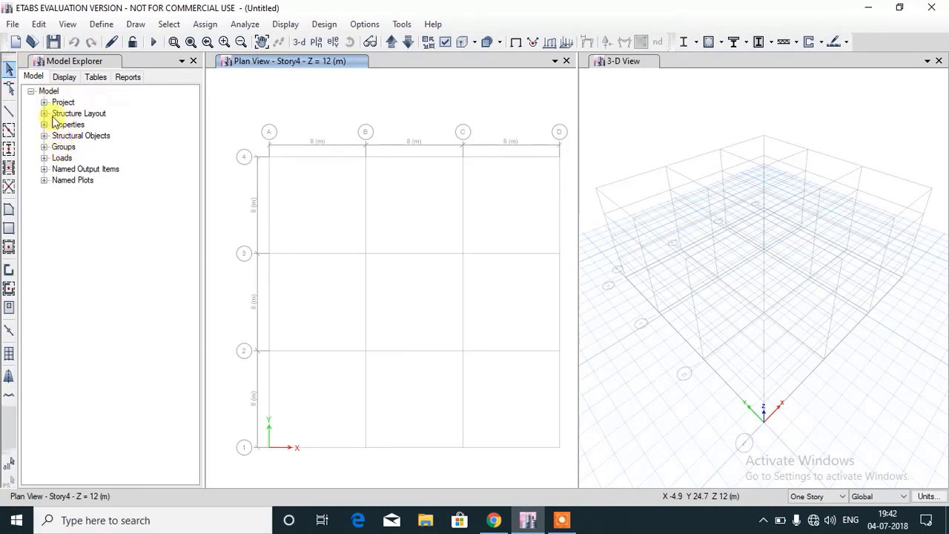
# - Review the display, tables and reports listings of the Model Explorer and the available story selection options
pyautogui.click(59, 82)
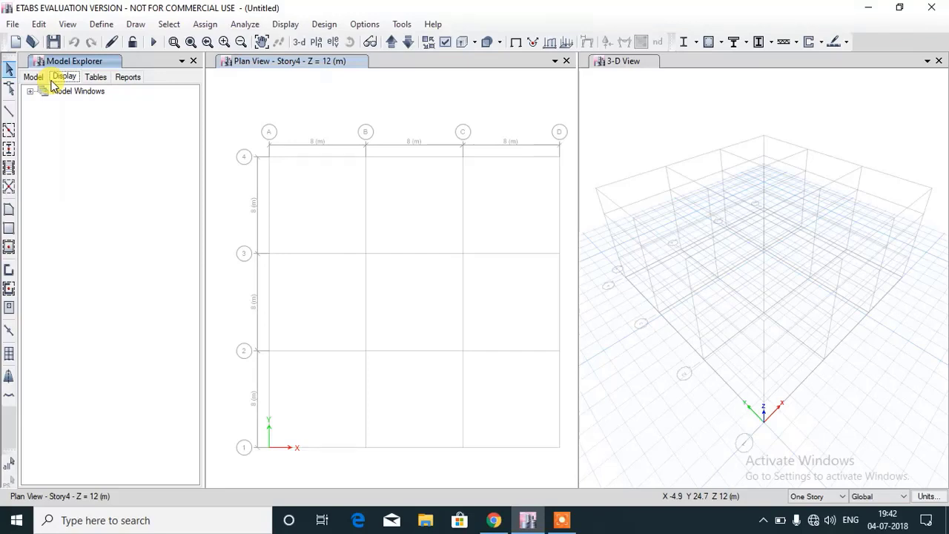
pyautogui.click(97, 77)
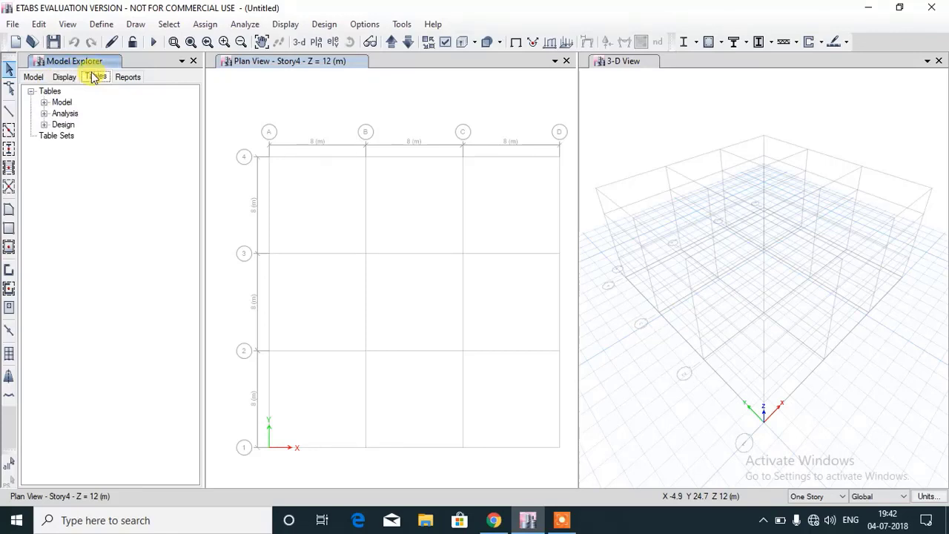
pyautogui.click(127, 77)
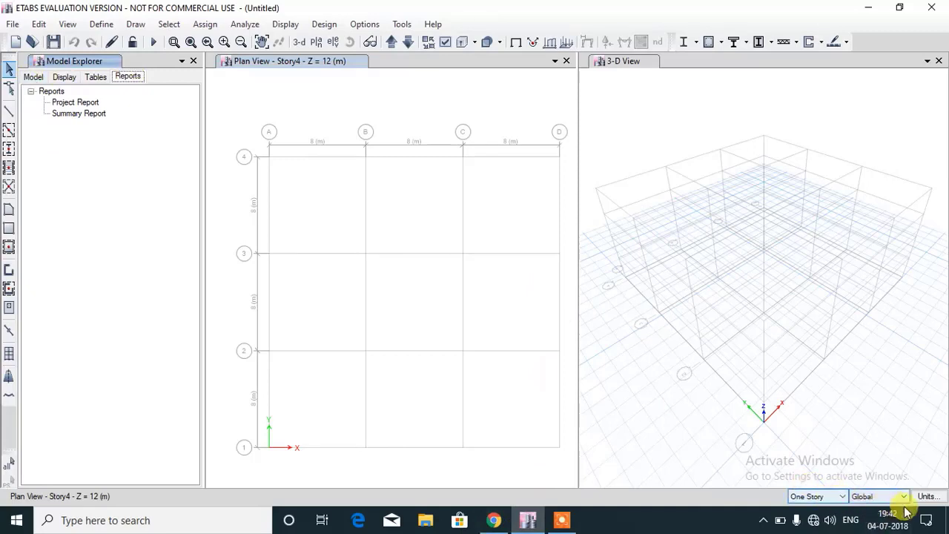
pyautogui.click(841, 497)
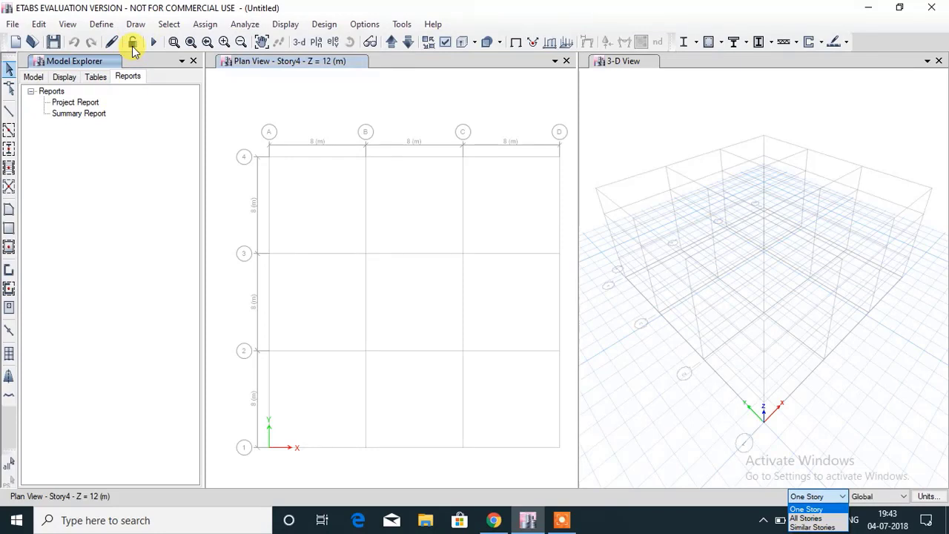
pyautogui.click(262, 42)
pyautogui.click(623, 117)
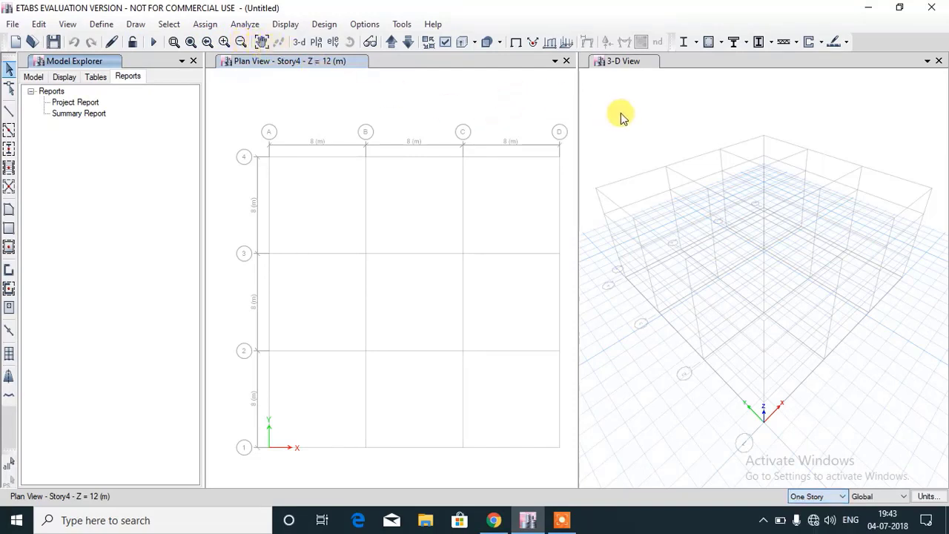
# - Show the Story1 plan in place of the 3-D view, followed by the Base plan in the same window
pyautogui.click(627, 87)
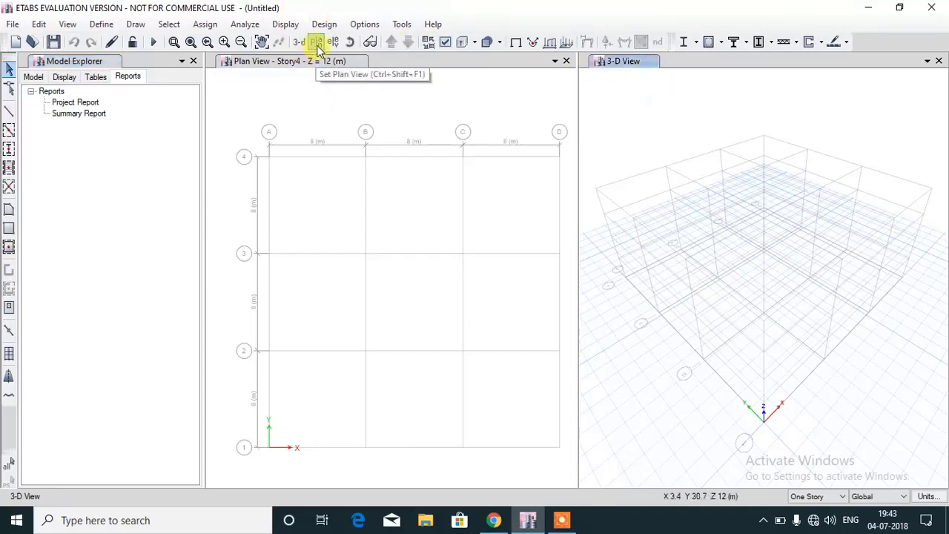
pyautogui.click(317, 43)
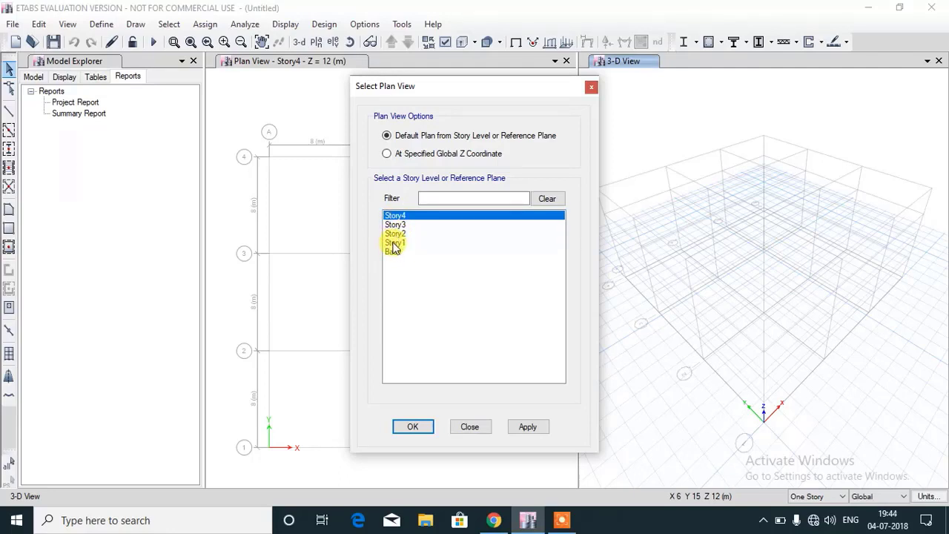
pyautogui.click(393, 243)
pyautogui.click(403, 428)
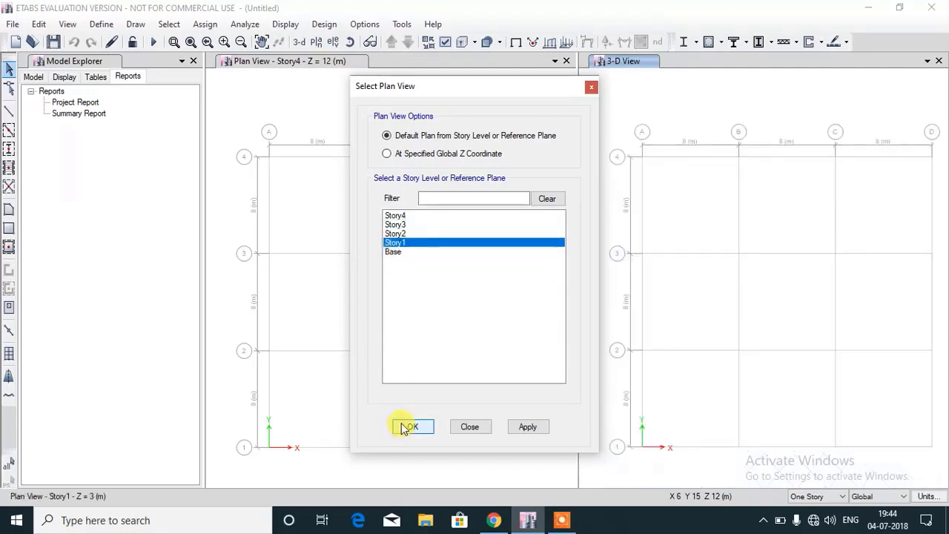
pyautogui.click(316, 43)
pyautogui.click(394, 252)
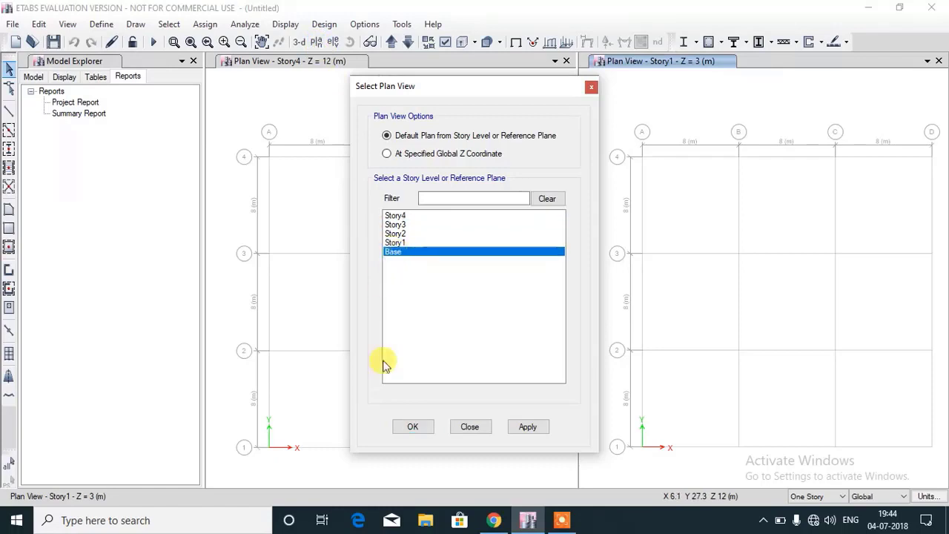
pyautogui.click(404, 428)
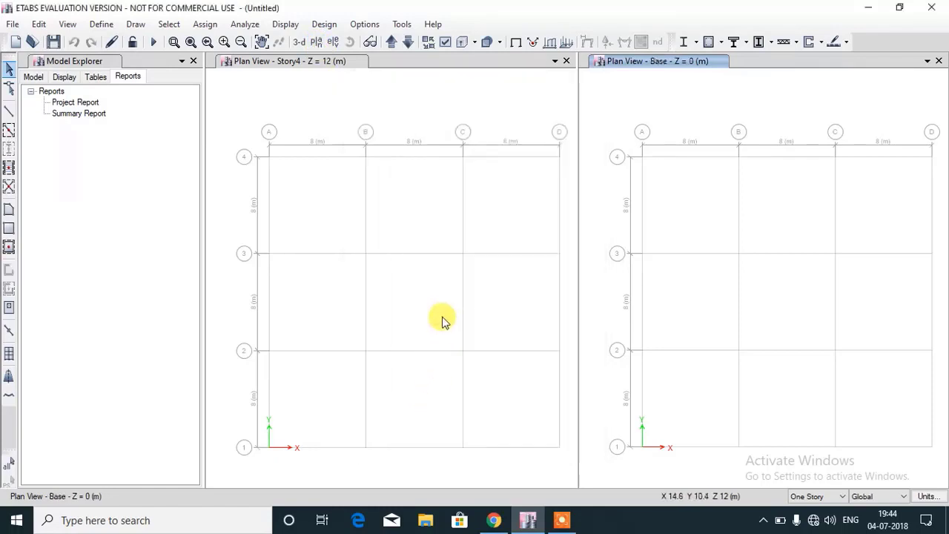
# - Show the elevation along grid line B in place of the Base plan, followed by the elevation along grid line 2
pyautogui.click(337, 43)
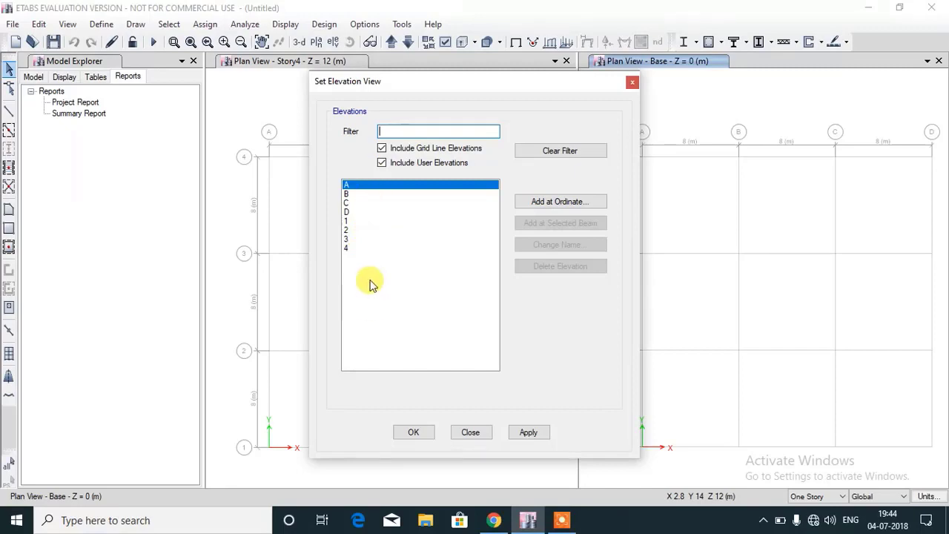
pyautogui.click(348, 193)
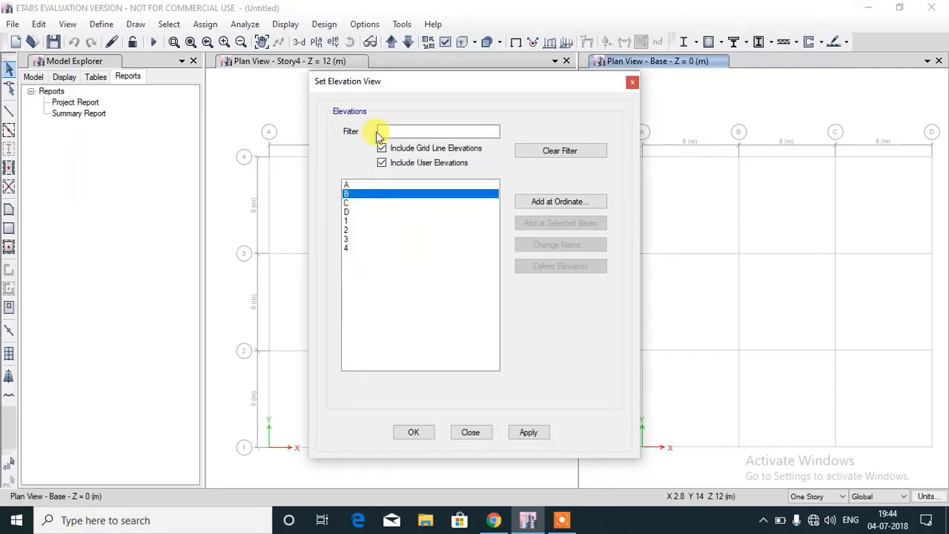
pyautogui.click(413, 432)
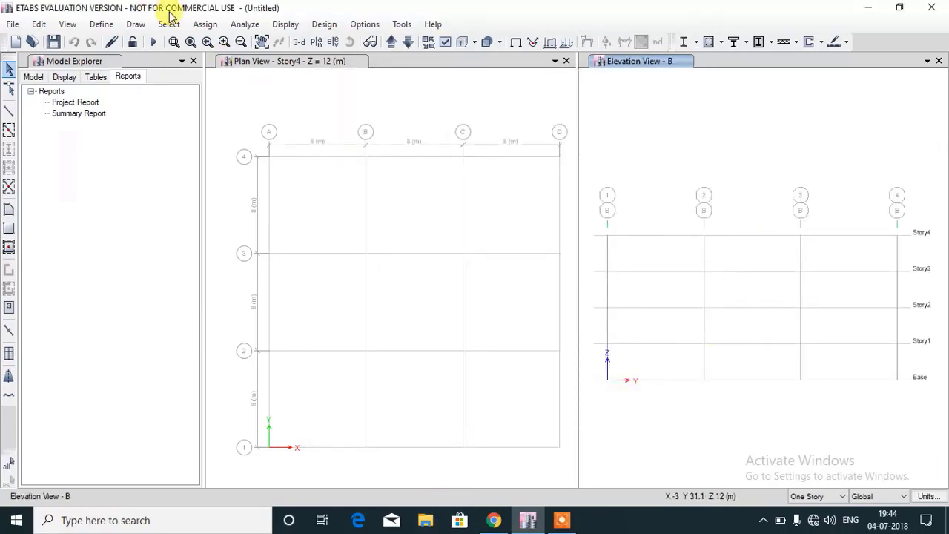
pyautogui.click(332, 43)
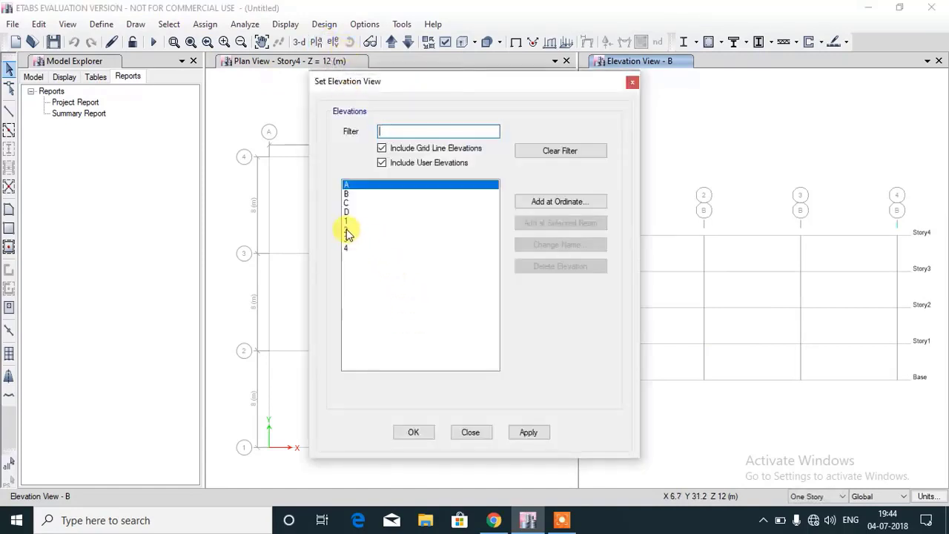
pyautogui.click(347, 230)
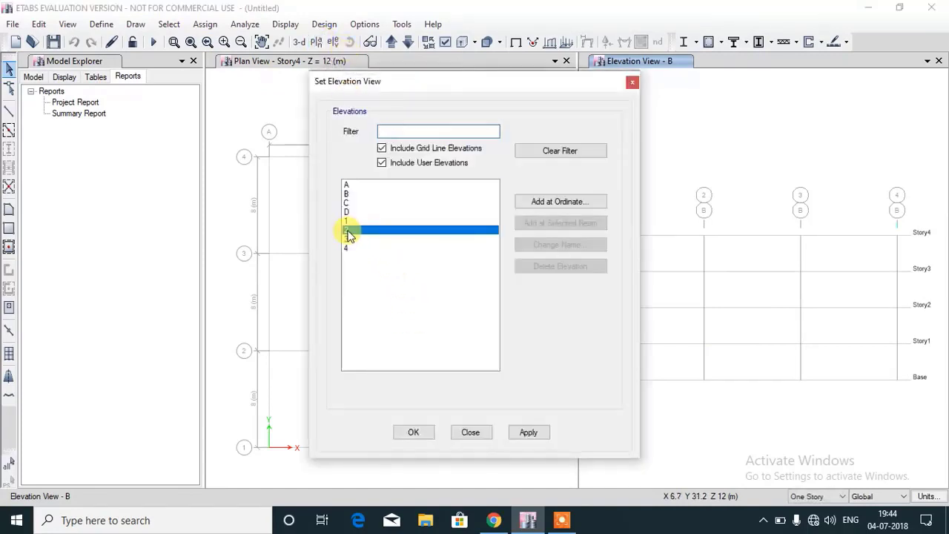
pyautogui.click(413, 433)
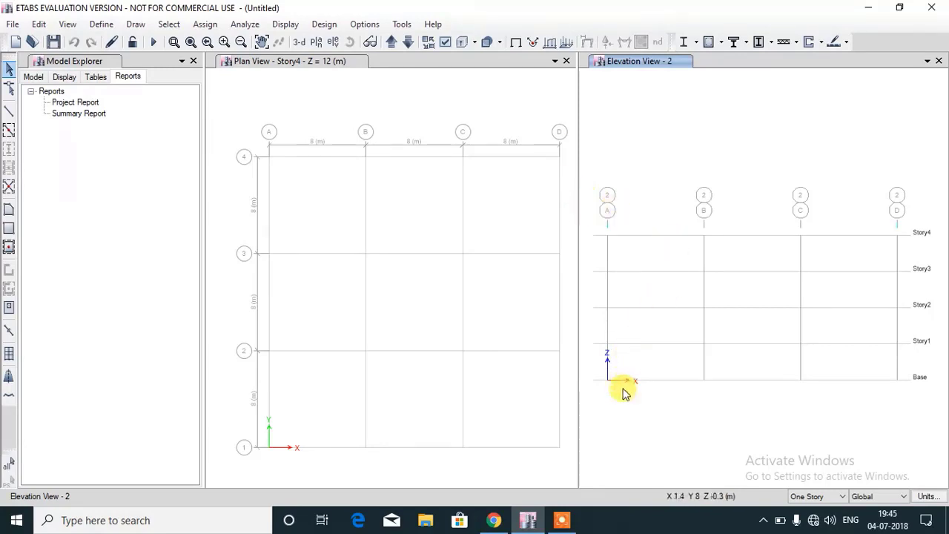
pyautogui.click(563, 522)
pyautogui.click(491, 500)
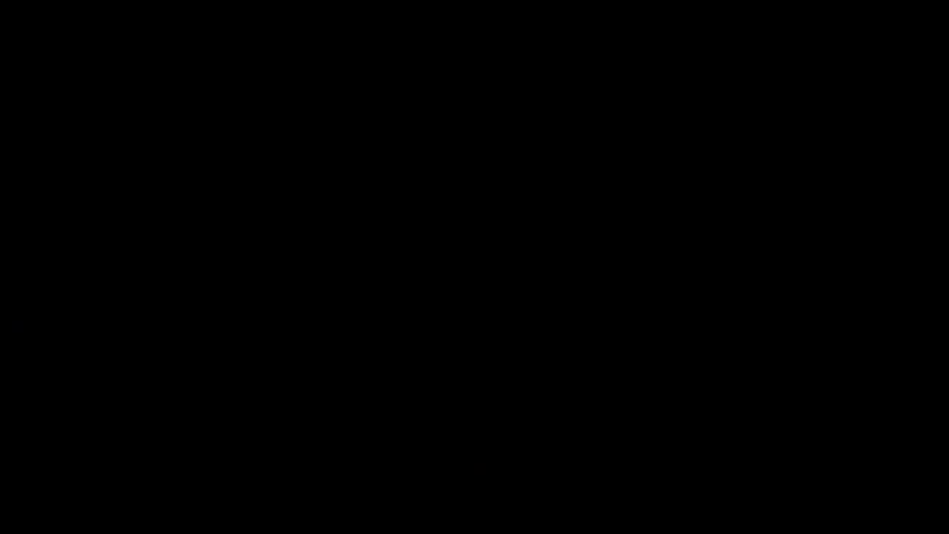